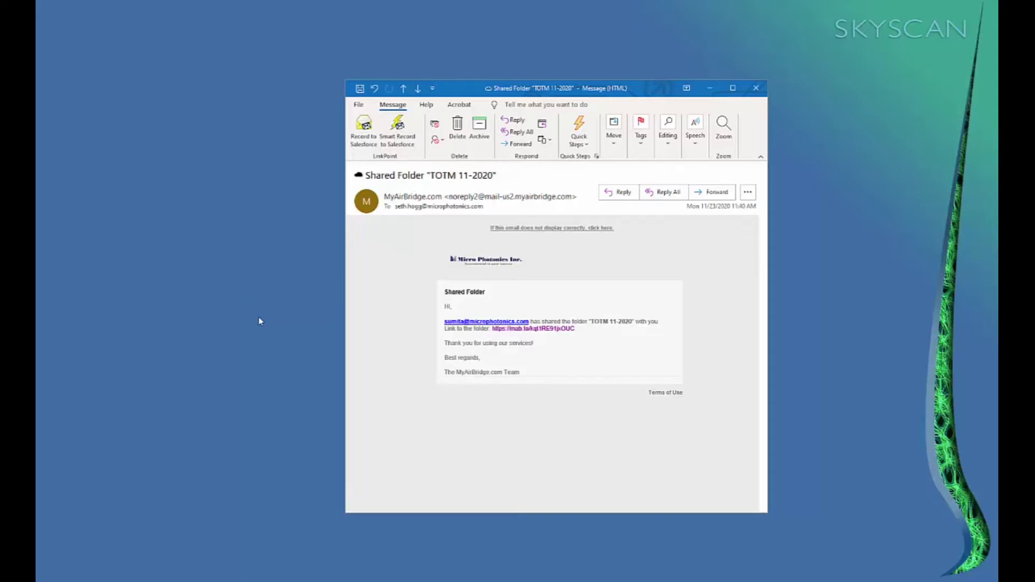
Step: Open the email's 'TOTM 11-2020' folder link in the browser, then bring the Outlook message back up
left_click(516, 328)
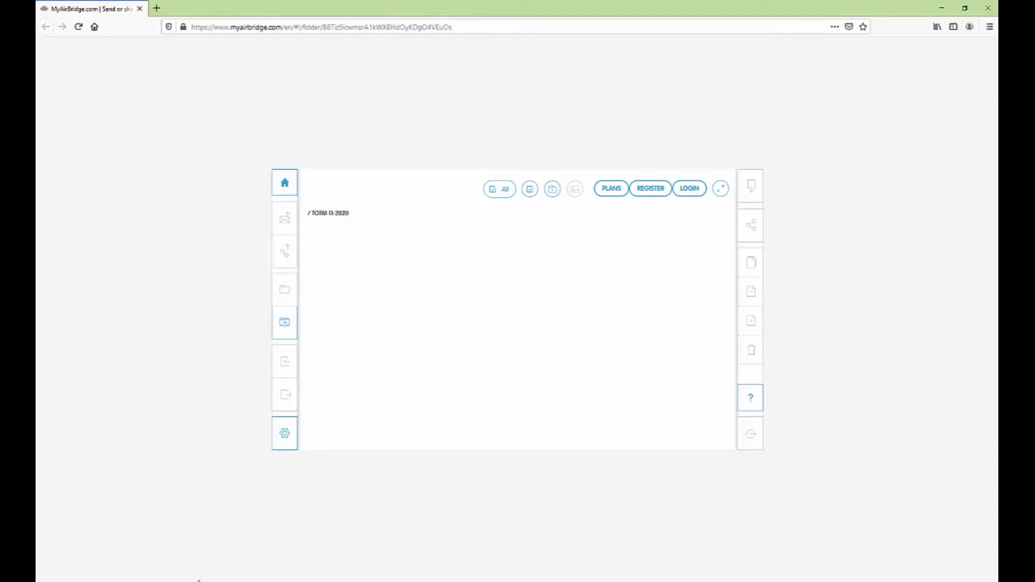
mouse_move(170, 580)
left_click(224, 536)
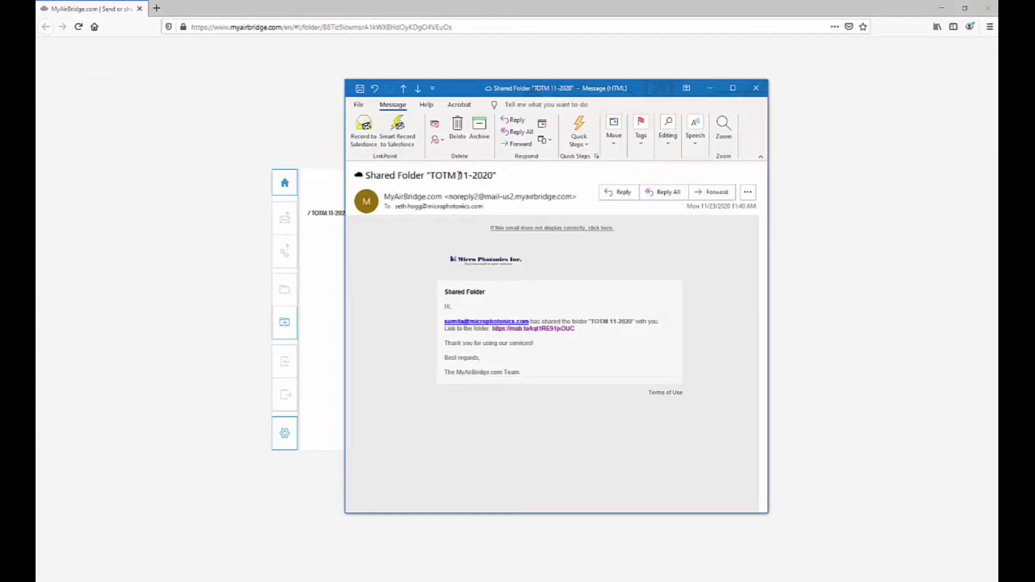
Step: Minimize the Outlook message to reveal the MyAirBridge 'TOTM 11-2020' folder page
left_click(709, 88)
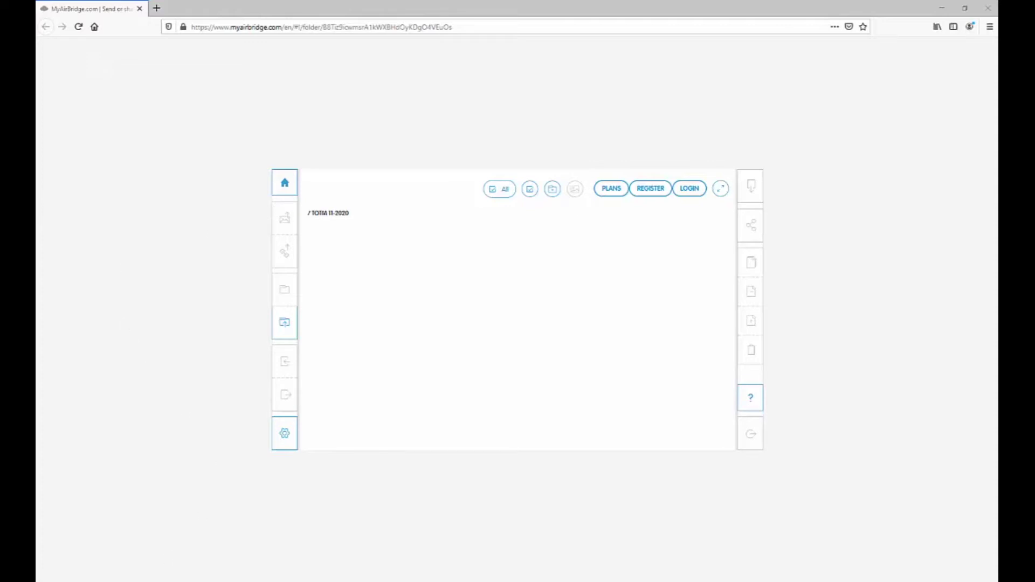
Step: Bring the IOTM Explorer window forward, centre it and widen it to show type and size columns
mouse_move(165, 580)
left_click(208, 556)
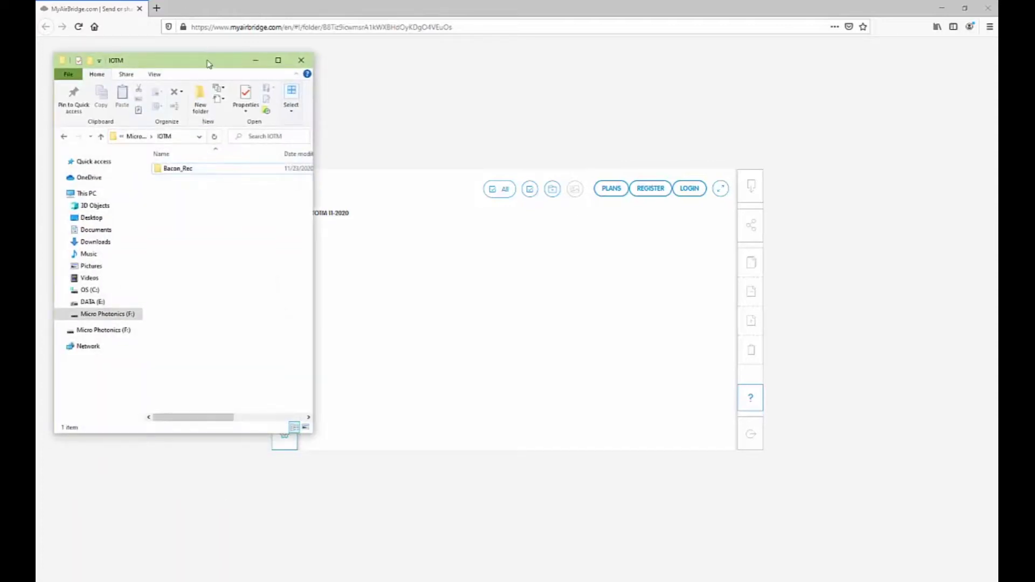
left_click_drag(208, 64, 572, 83)
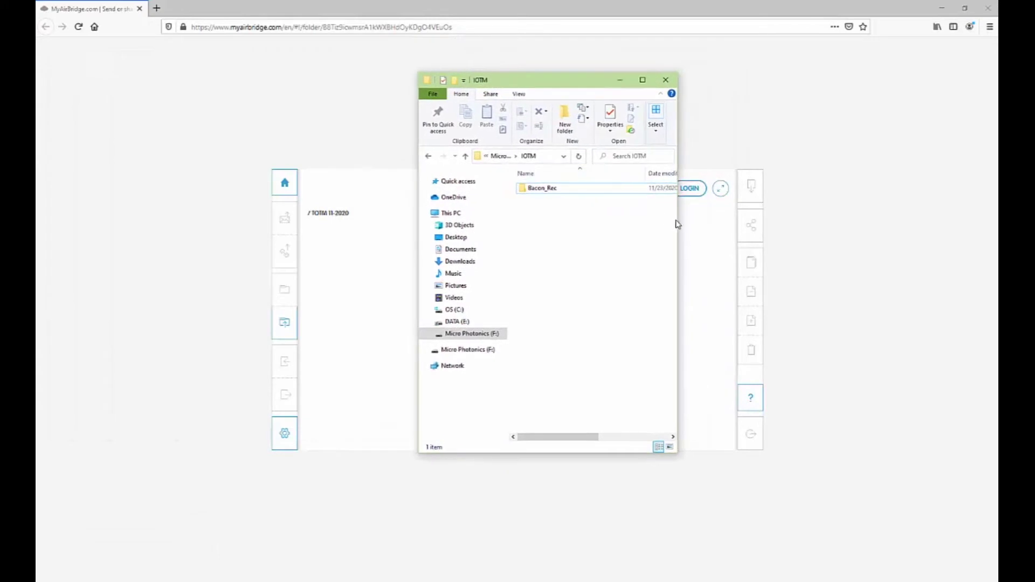
left_click_drag(678, 224, 821, 224)
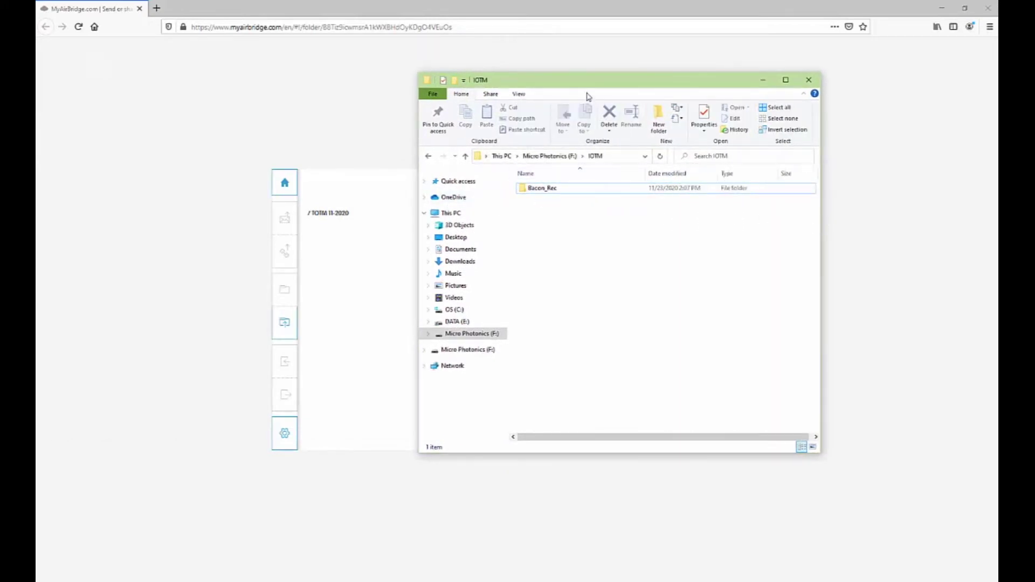
left_click_drag(588, 96, 557, 113)
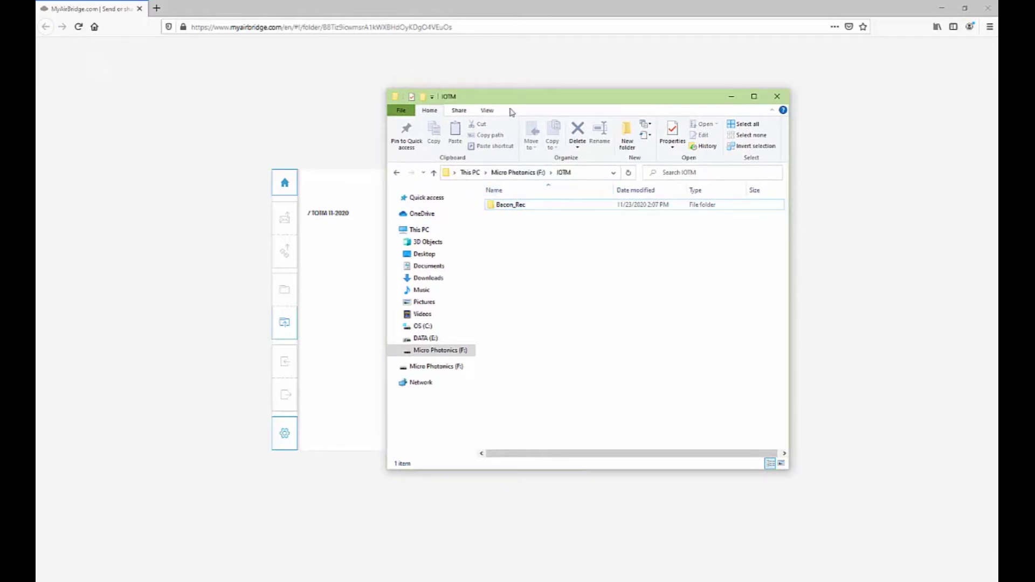
Step: Browse into Bacon_Rec's 'Bacon in tube' folder, go back, and clear the selection
left_click(516, 206)
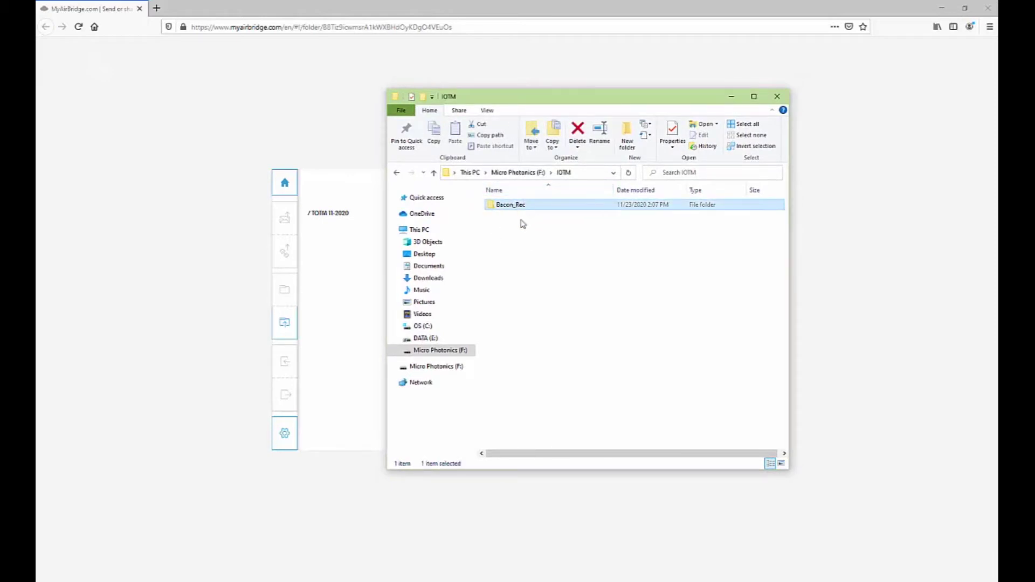
double_click(506, 205)
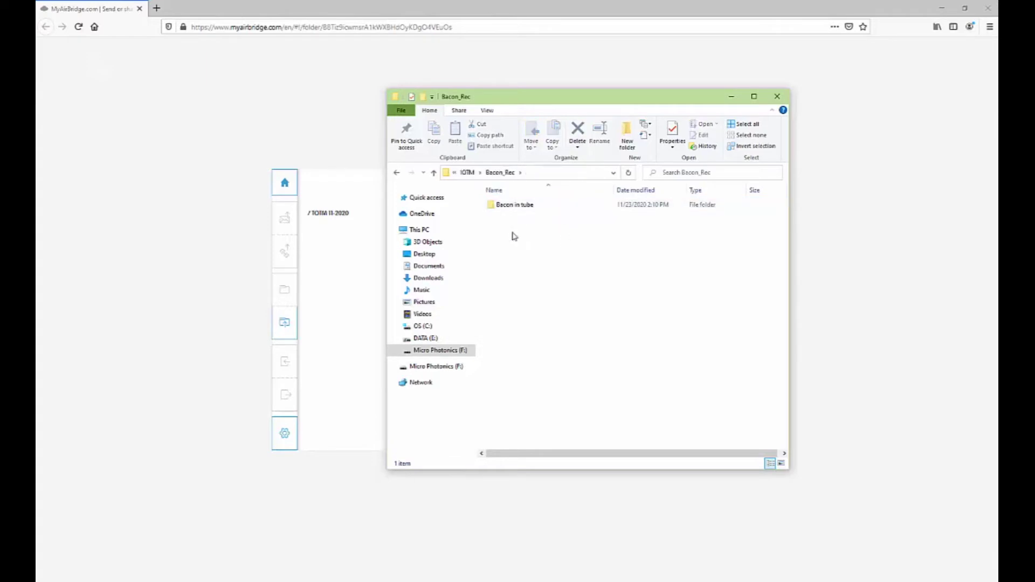
double_click(511, 207)
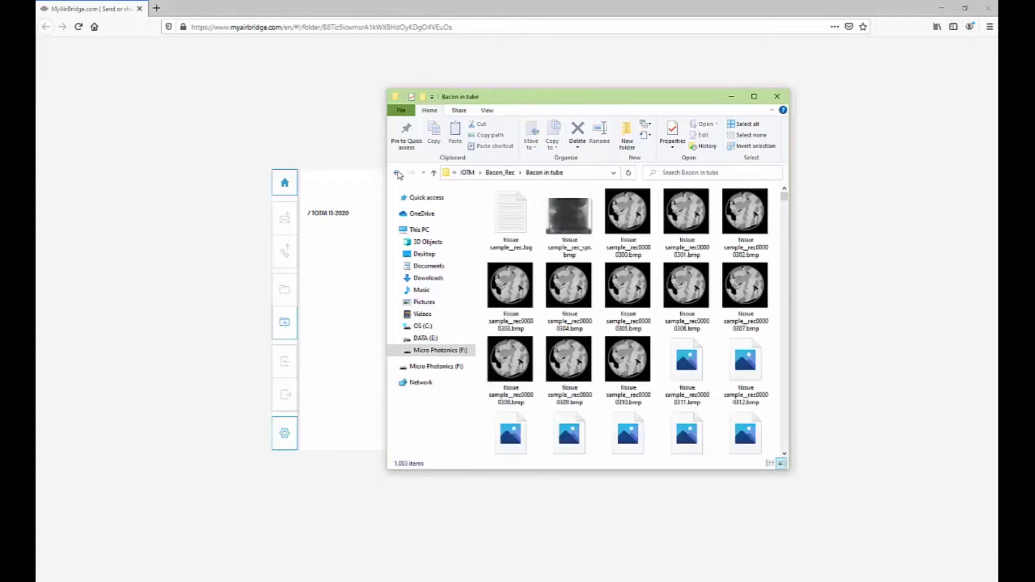
double_click(398, 174)
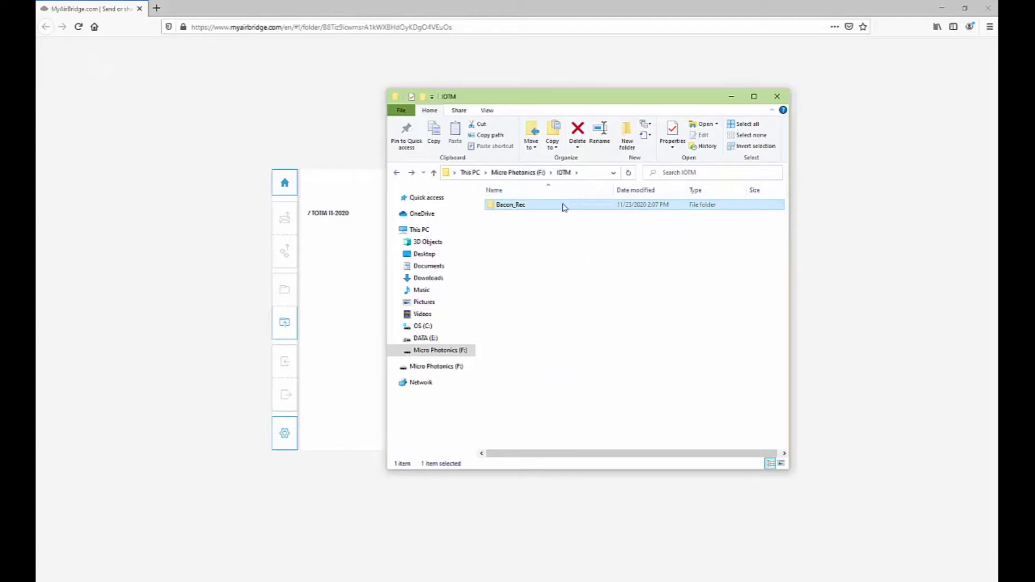
mouse_move(559, 207)
left_click(555, 232)
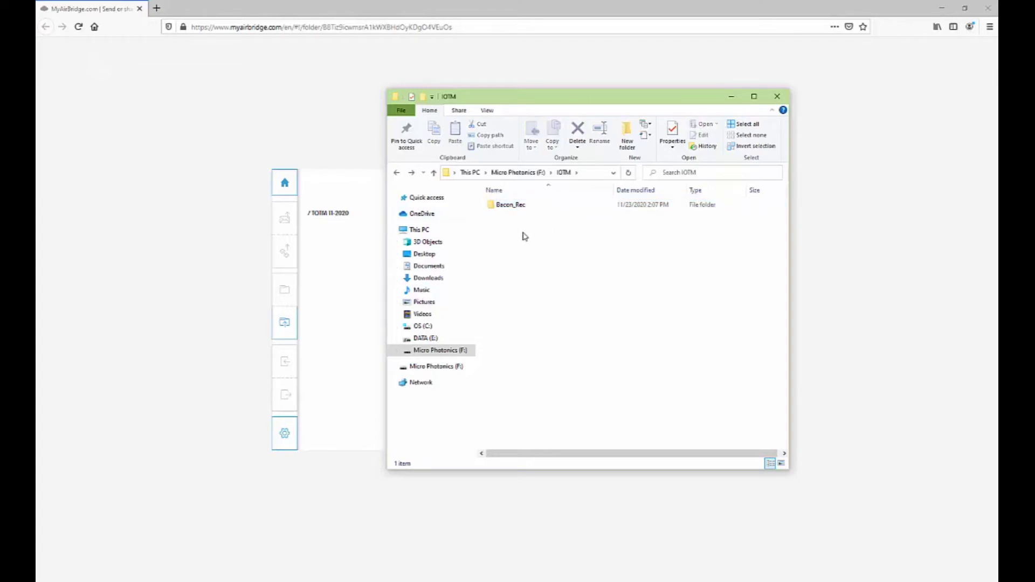
left_click_drag(529, 100, 327, 96)
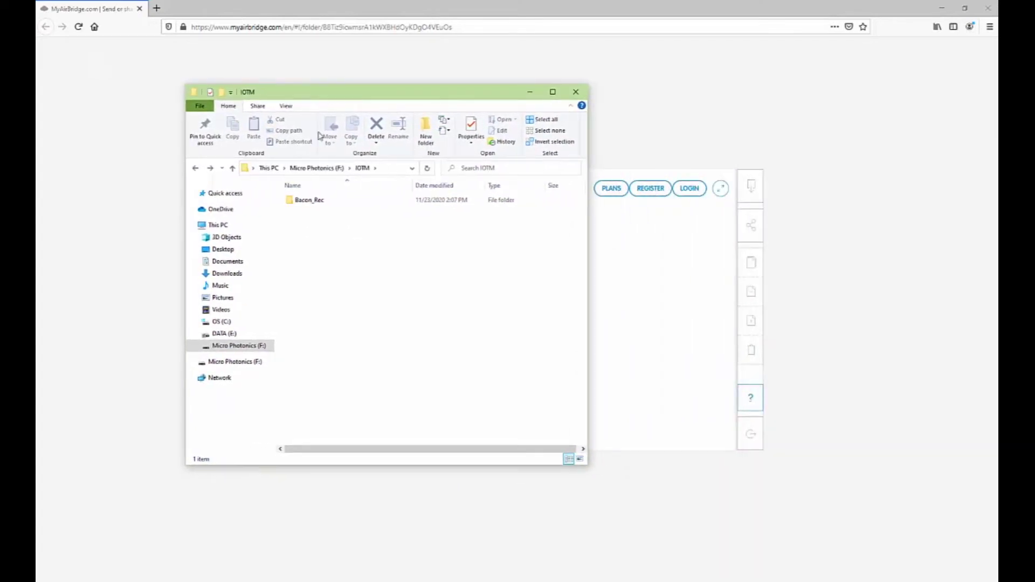
right_click(321, 203)
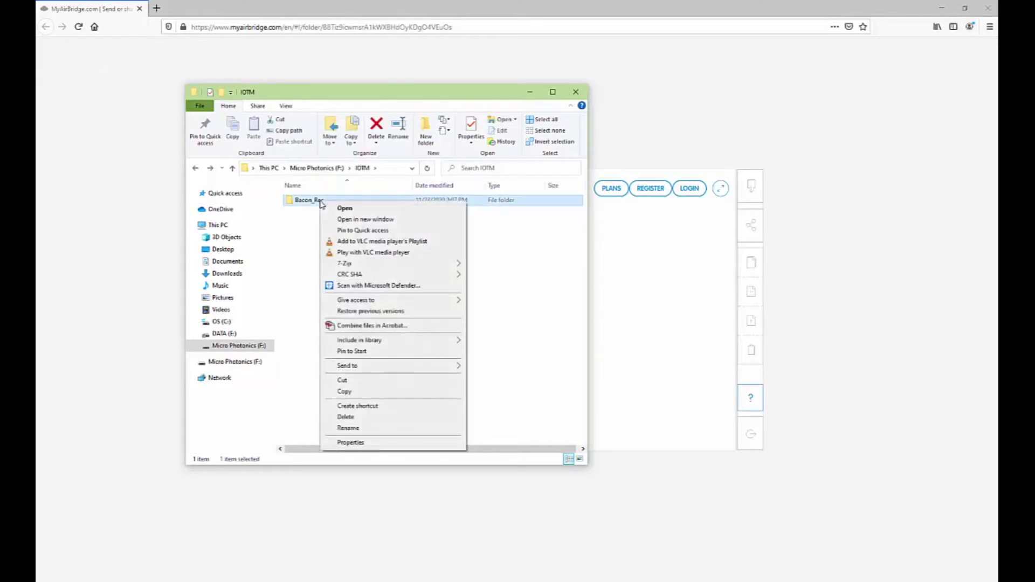
mouse_move(406, 366)
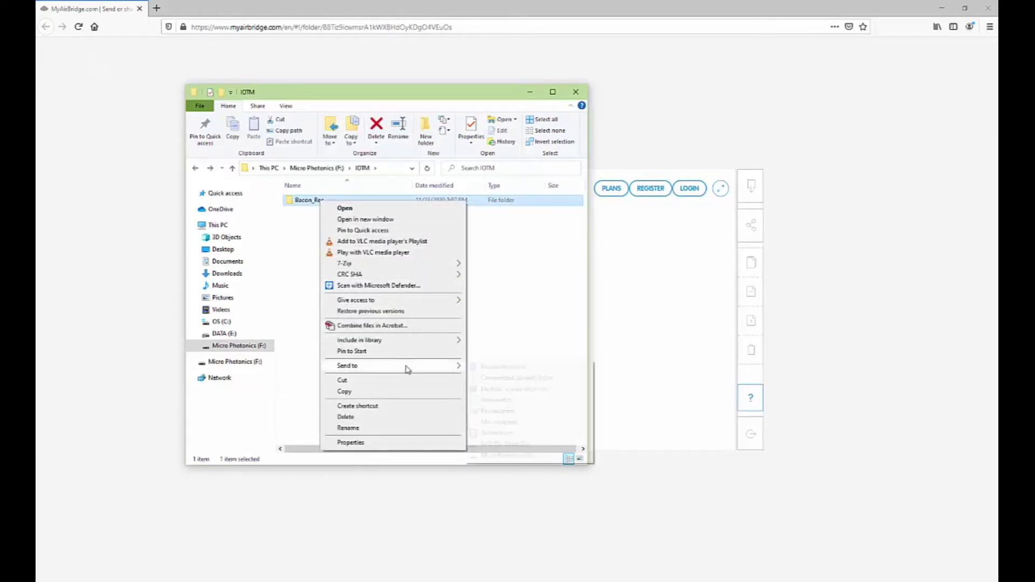
left_click(504, 378)
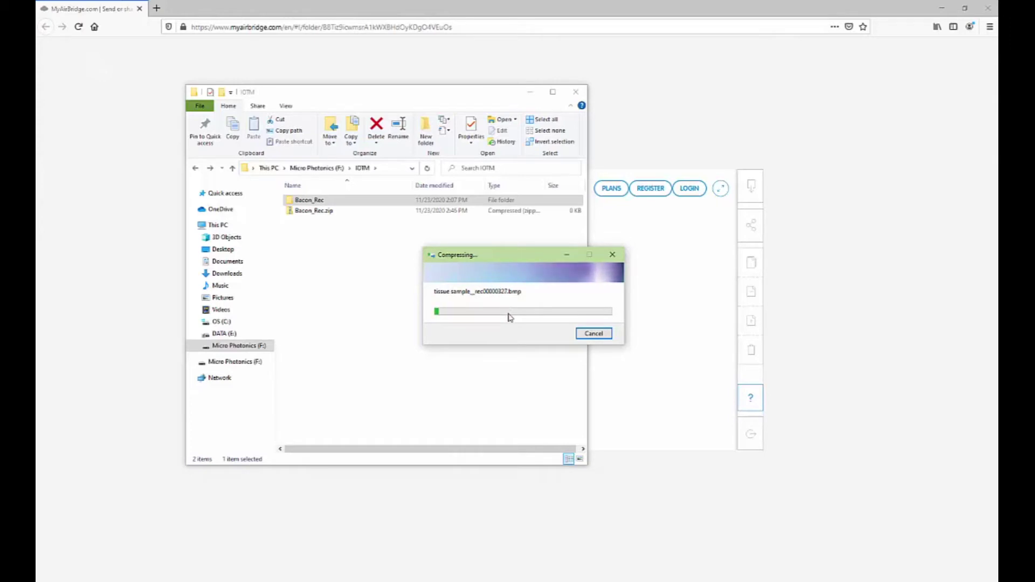
left_click(594, 334)
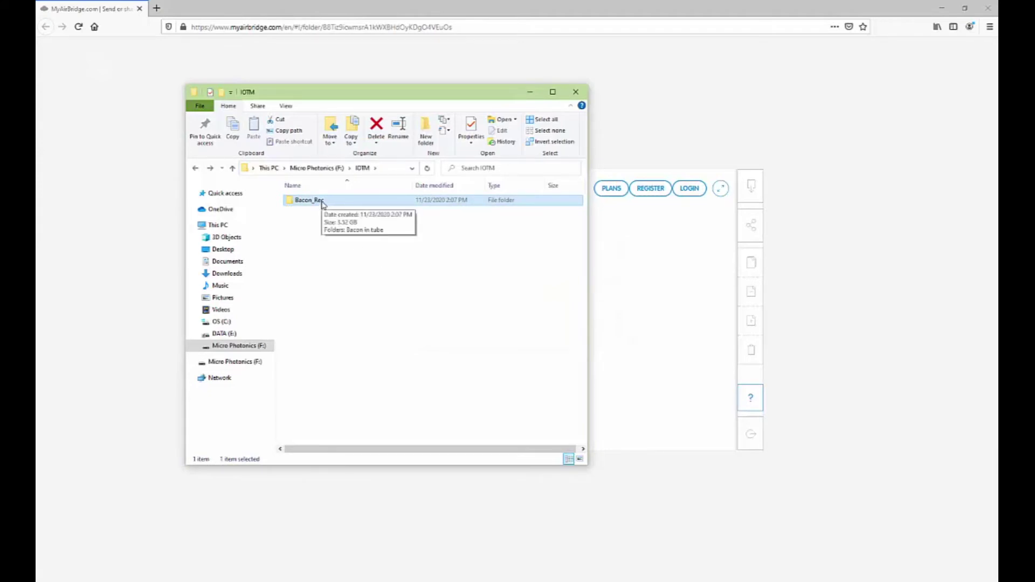
Step: Use the Bacon_Rec right-click 7-Zip menu to create Bacon_Rec.zip, letting compression finish
right_click(323, 203)
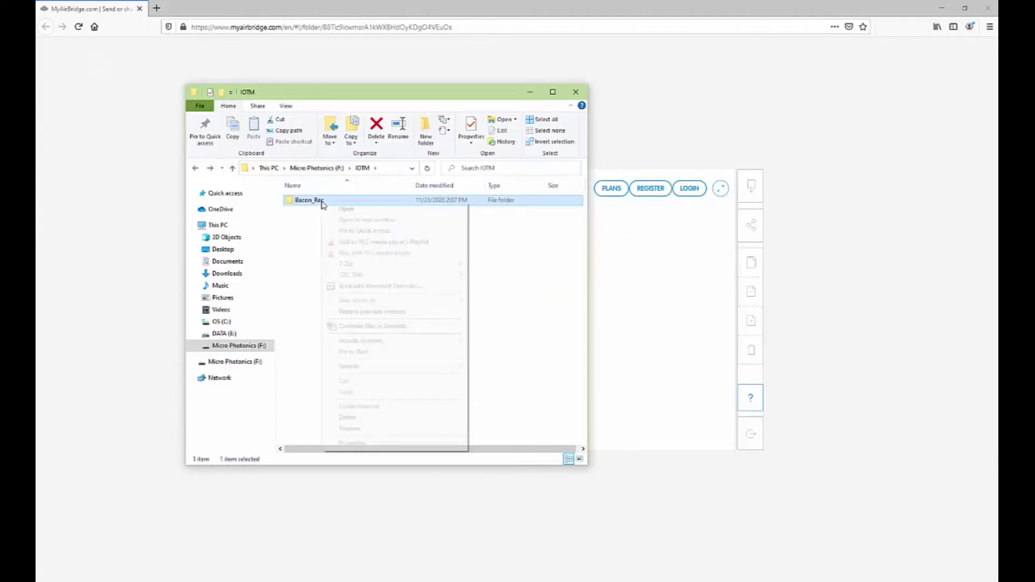
mouse_move(396, 264)
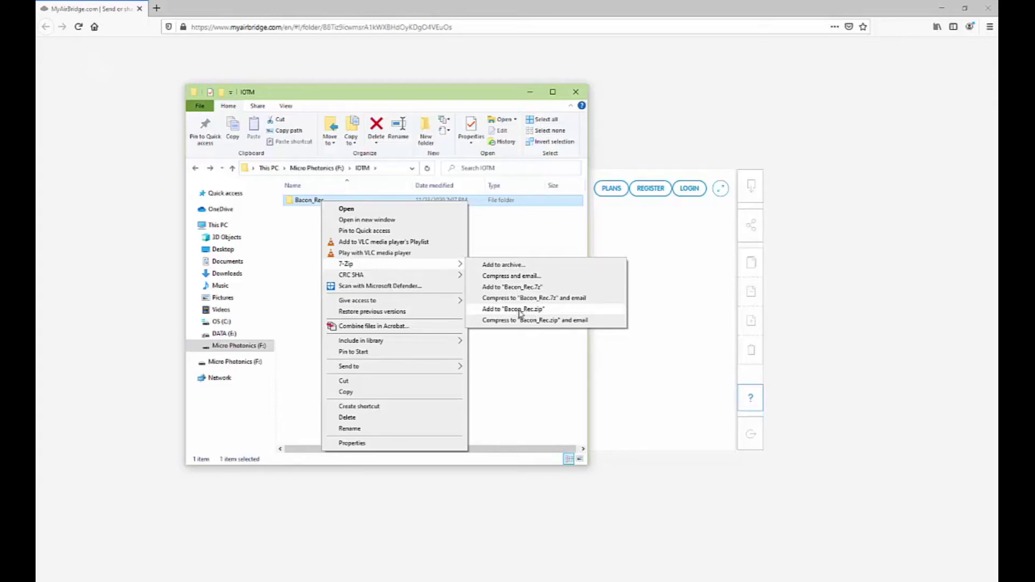
left_click(527, 315)
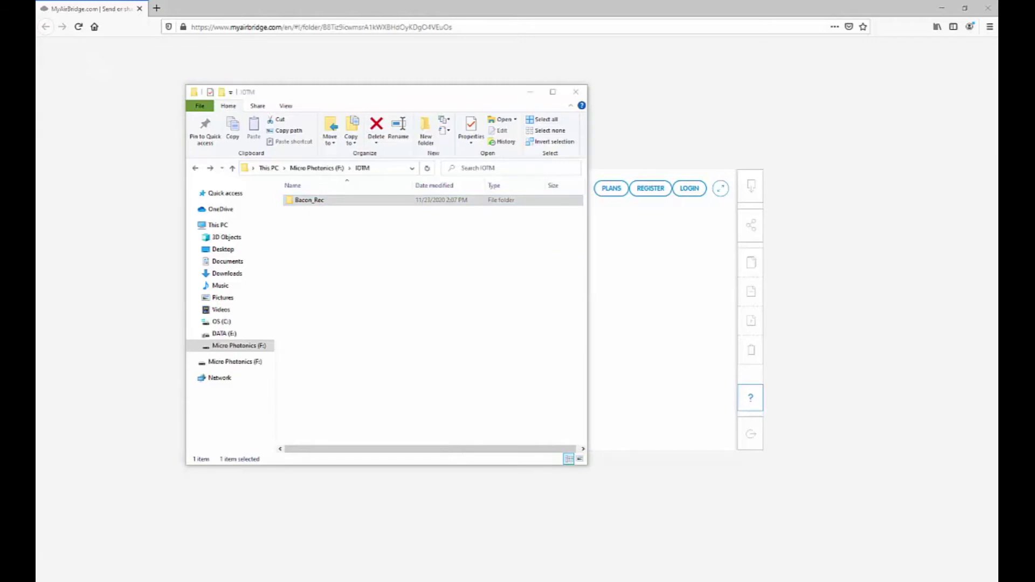
left_click_drag(783, 259, 656, 267)
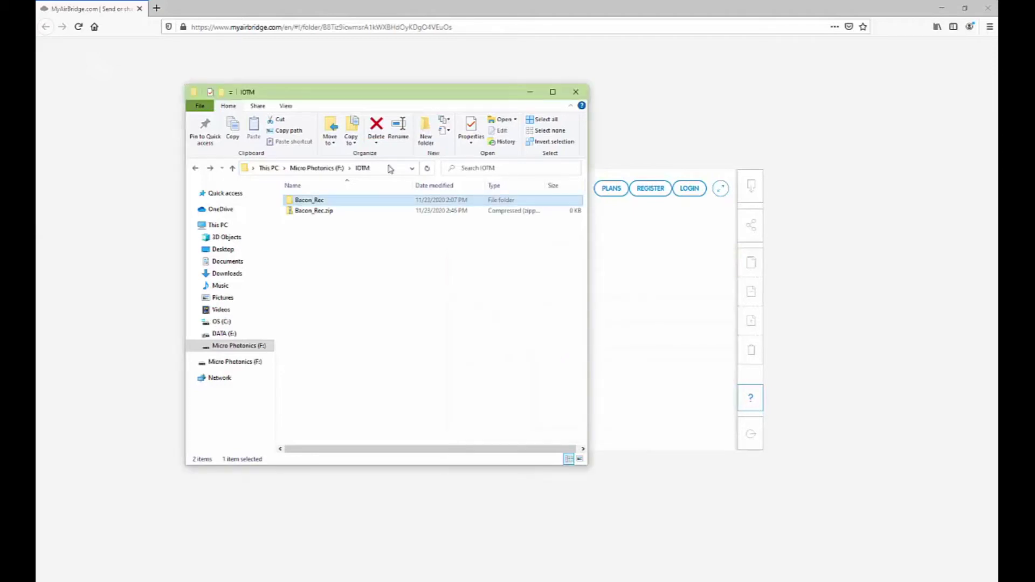
Step: Check Bacon_Rec.zip's size and shift Explorer to uncover the shared folder page
left_click_drag(361, 94, 240, 89)
left_click(337, 210)
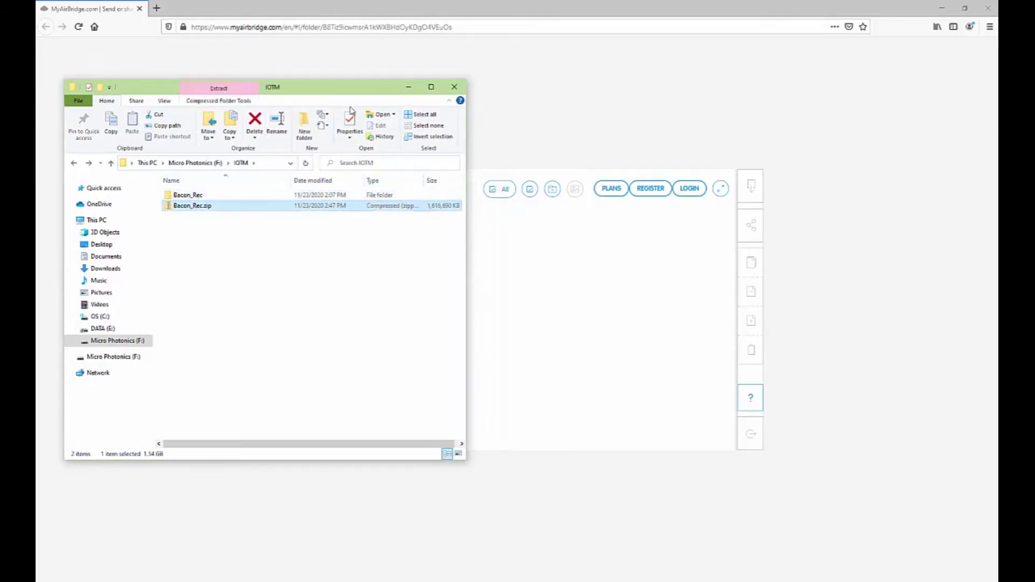
left_click_drag(324, 94, 399, 122)
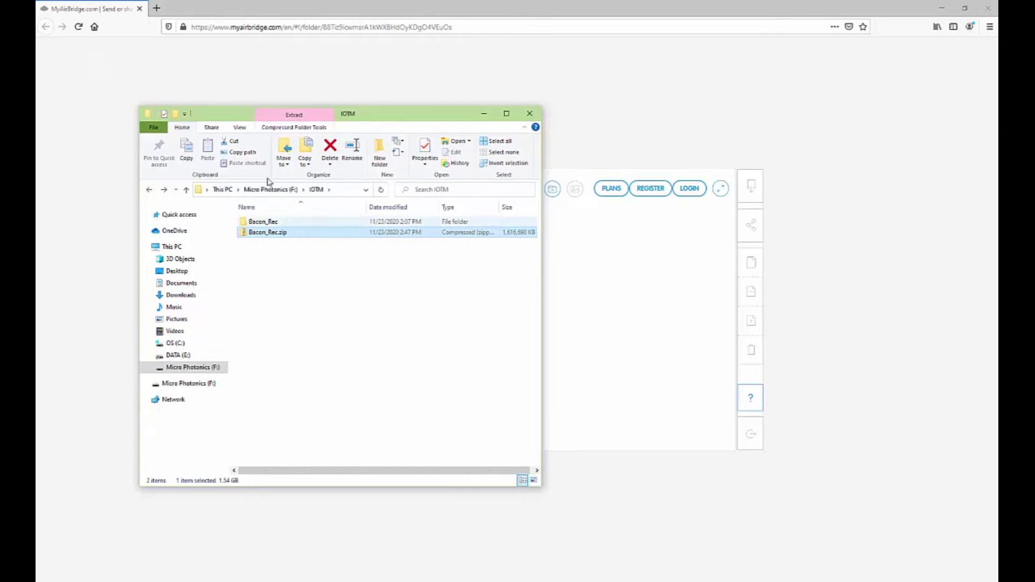
left_click_drag(413, 117, 344, 110)
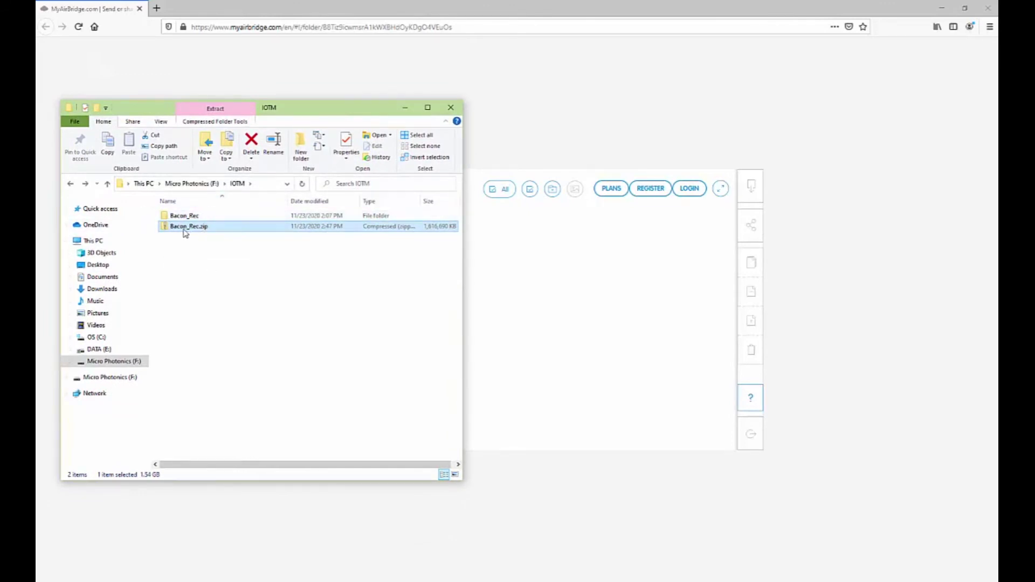
Step: Drop Bacon_Rec.zip onto the TOTM 11-2020 page for upload, then cancel the queued upload
left_click_drag(186, 231, 832, 402)
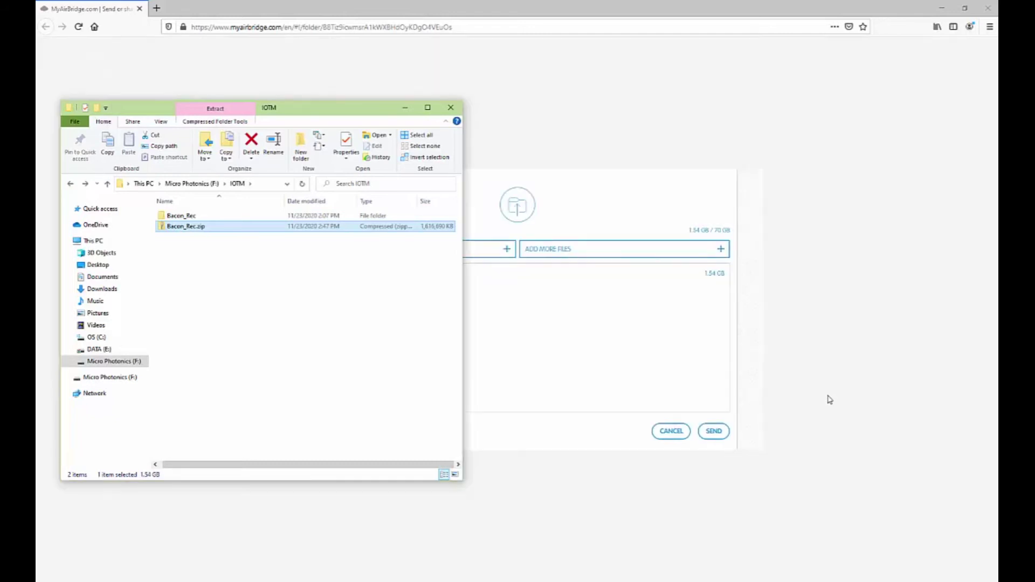
left_click(405, 107)
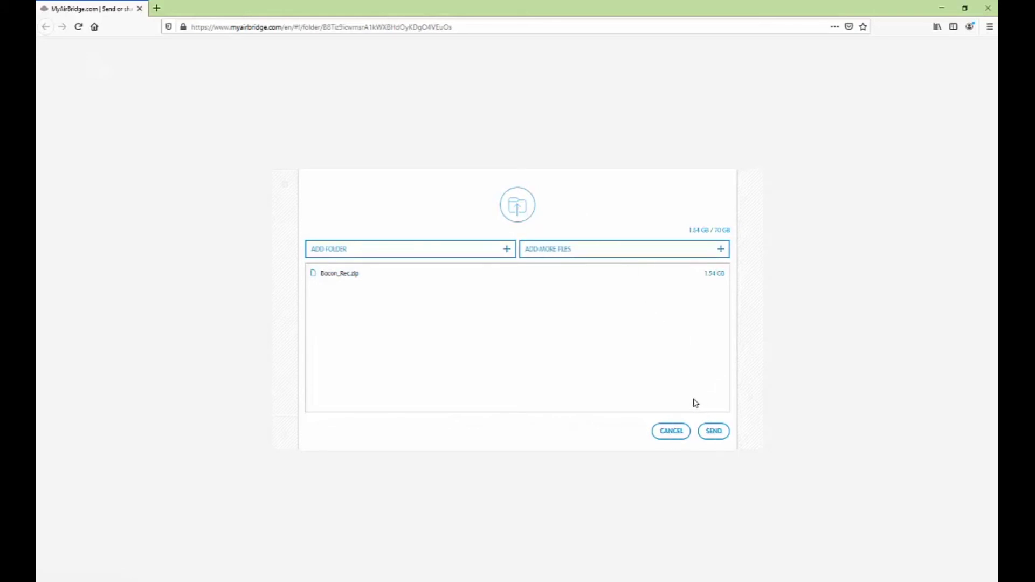
left_click(671, 431)
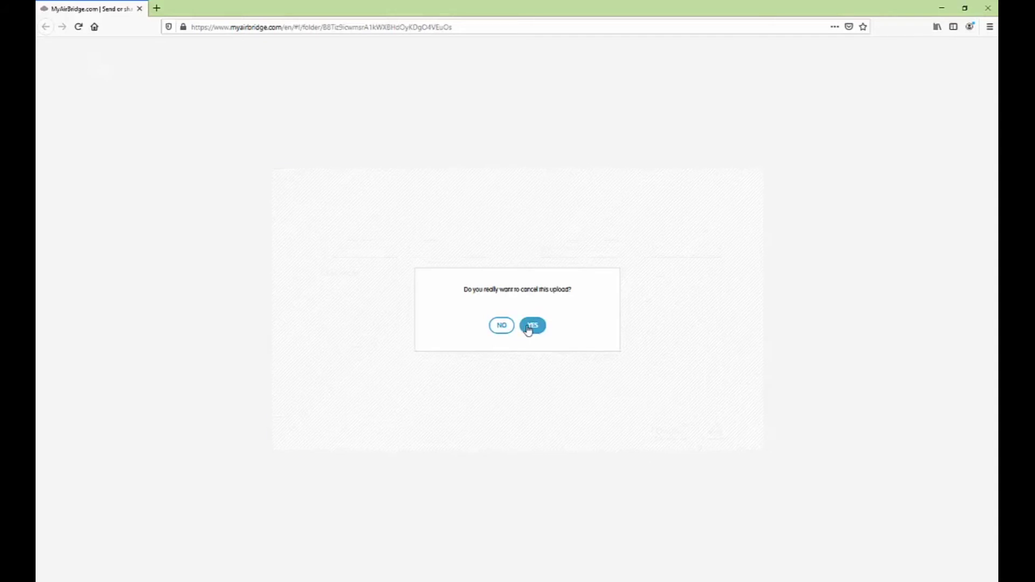
left_click(532, 326)
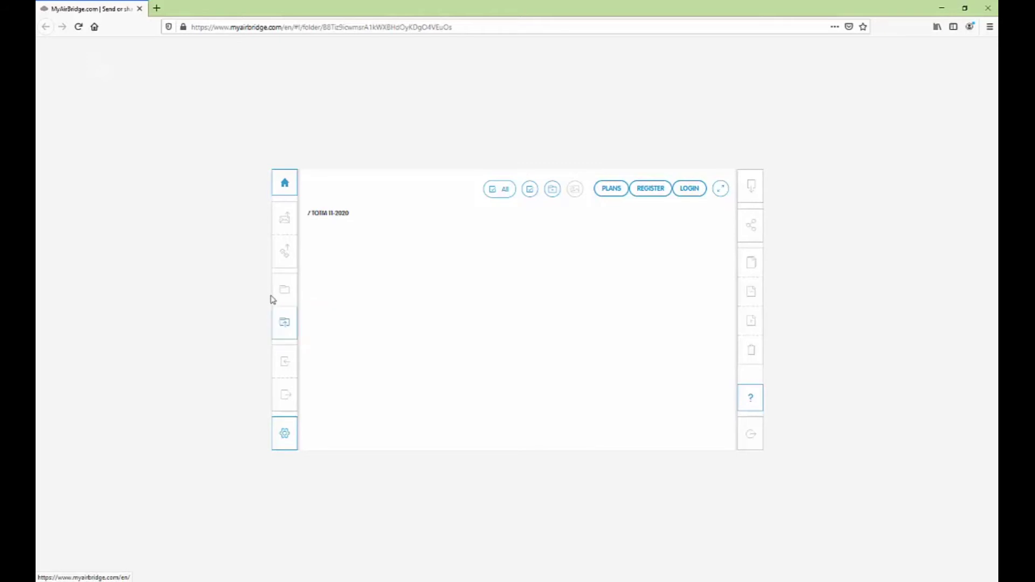
Step: Re-queue Bacon_Rec.zip (1.54 GB) for upload via the upload icon's File(s) picker
mouse_move(281, 328)
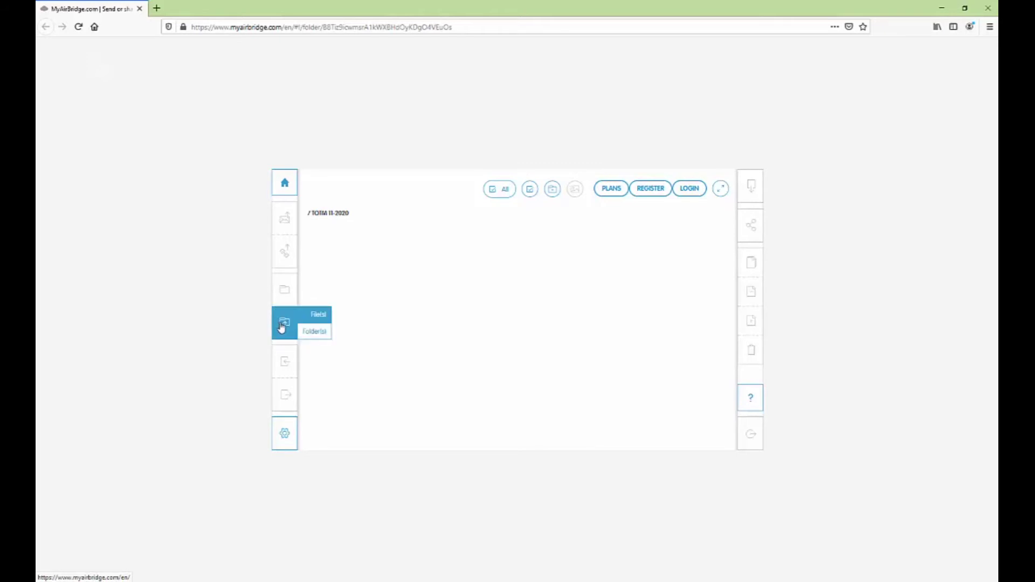
left_click(317, 319)
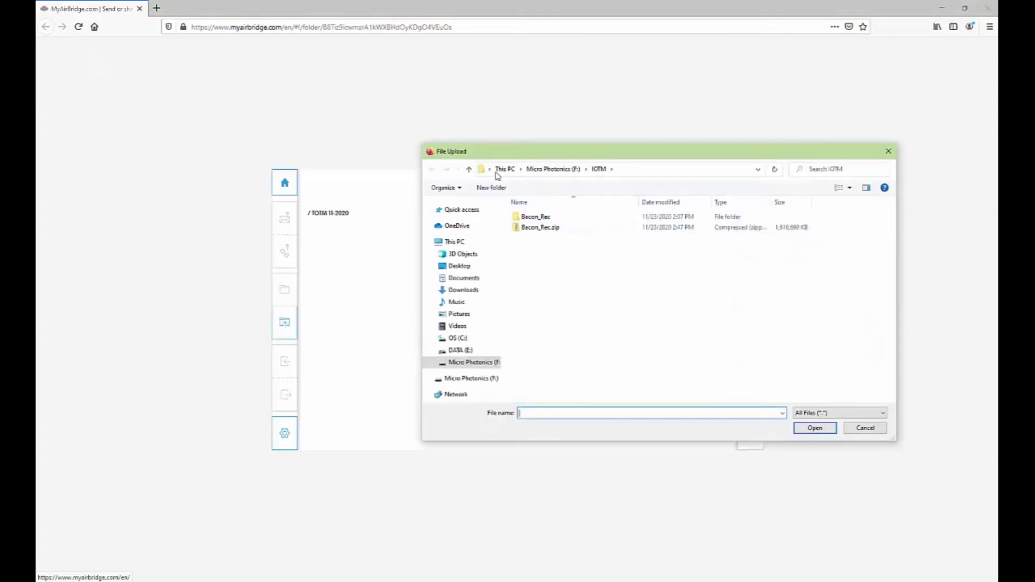
left_click(568, 232)
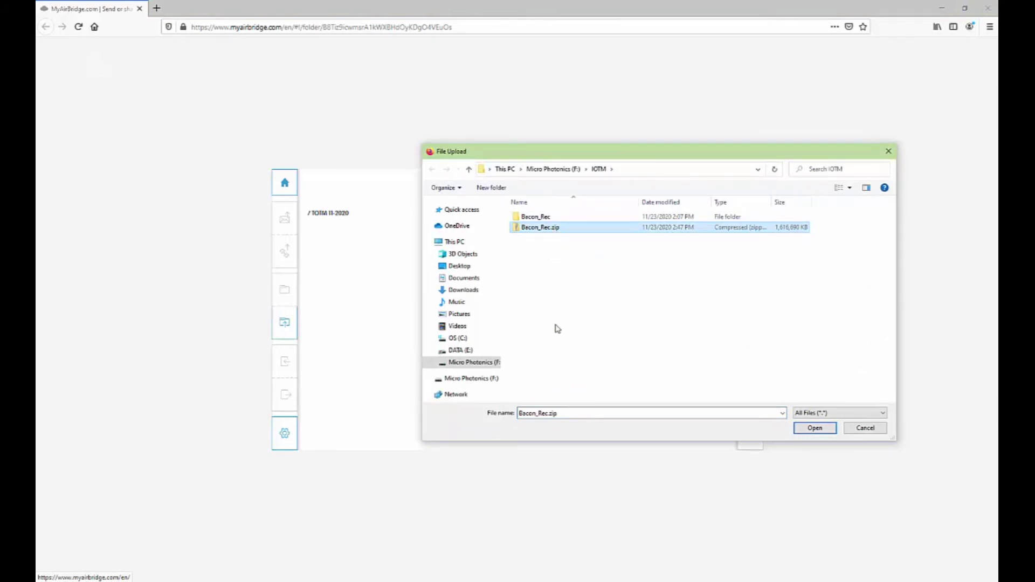
left_click(814, 430)
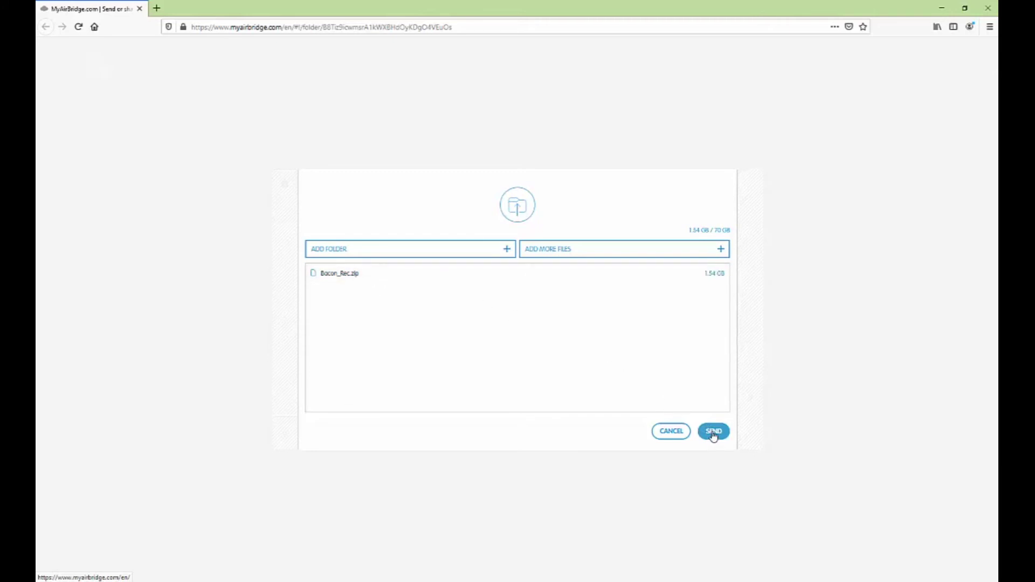
Step: Send Bacon_Rec.zip, wait for 100% upload, and close the progress panel
left_click(714, 434)
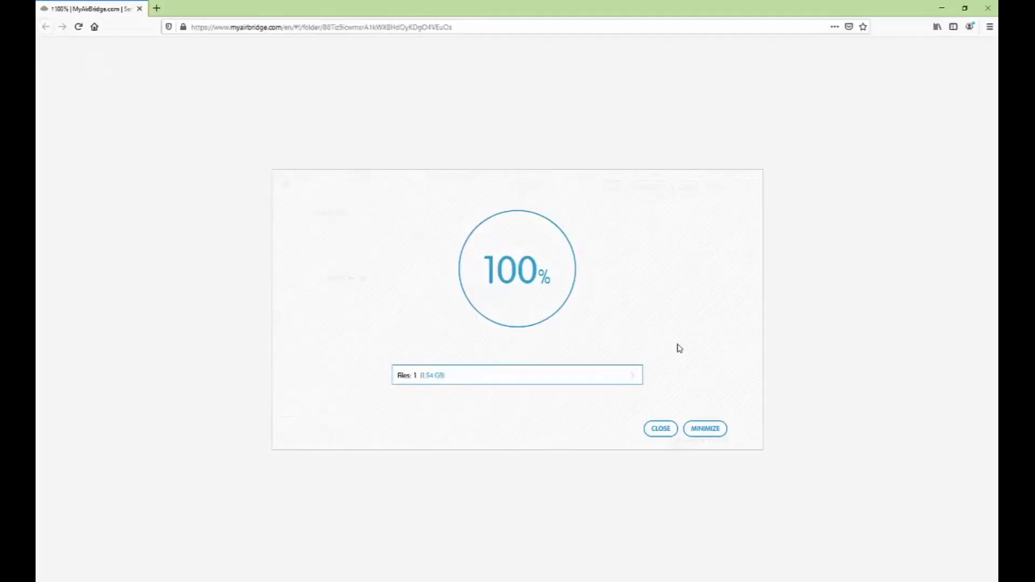
left_click(660, 430)
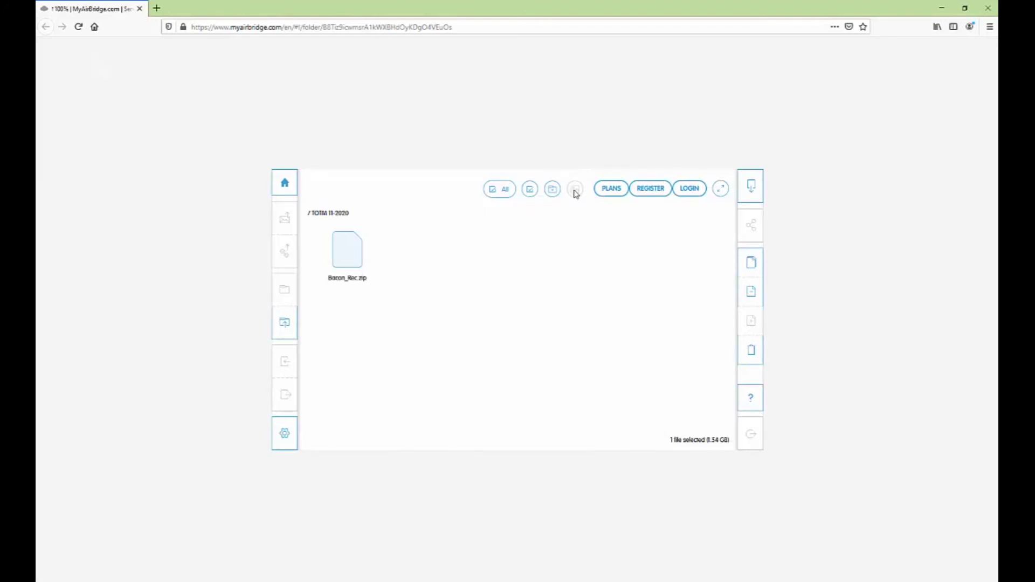
right_click(358, 264)
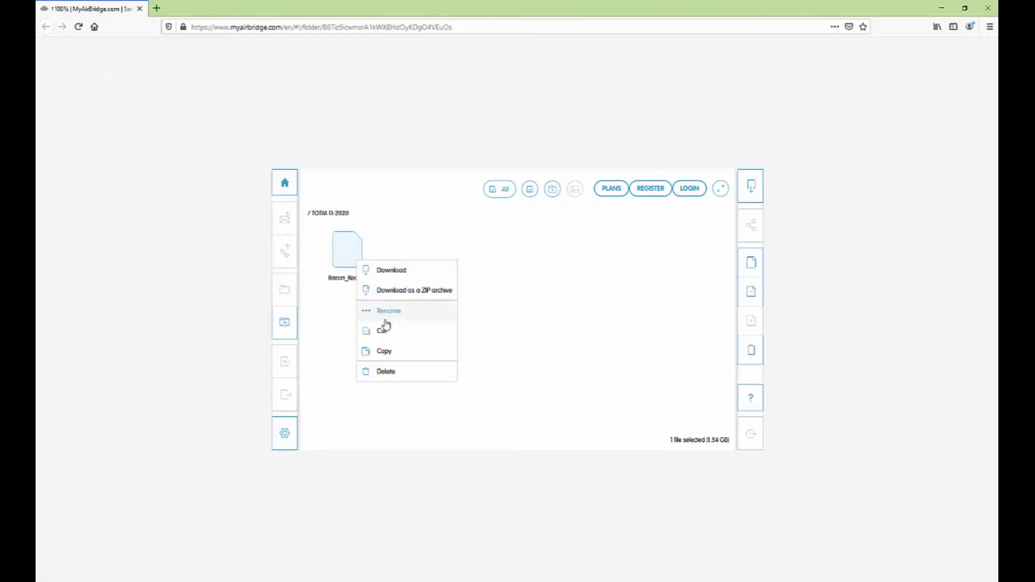
left_click(534, 295)
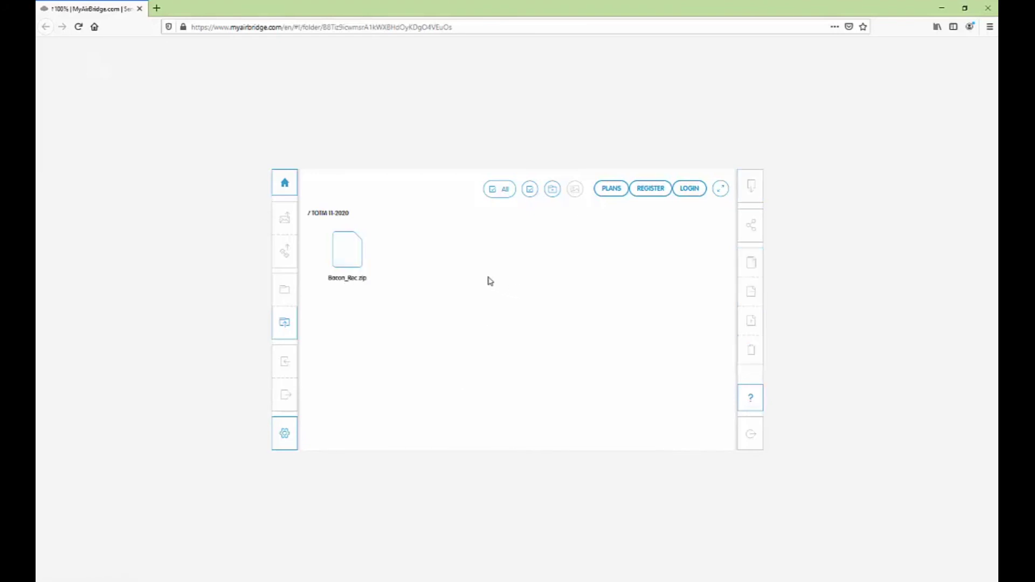